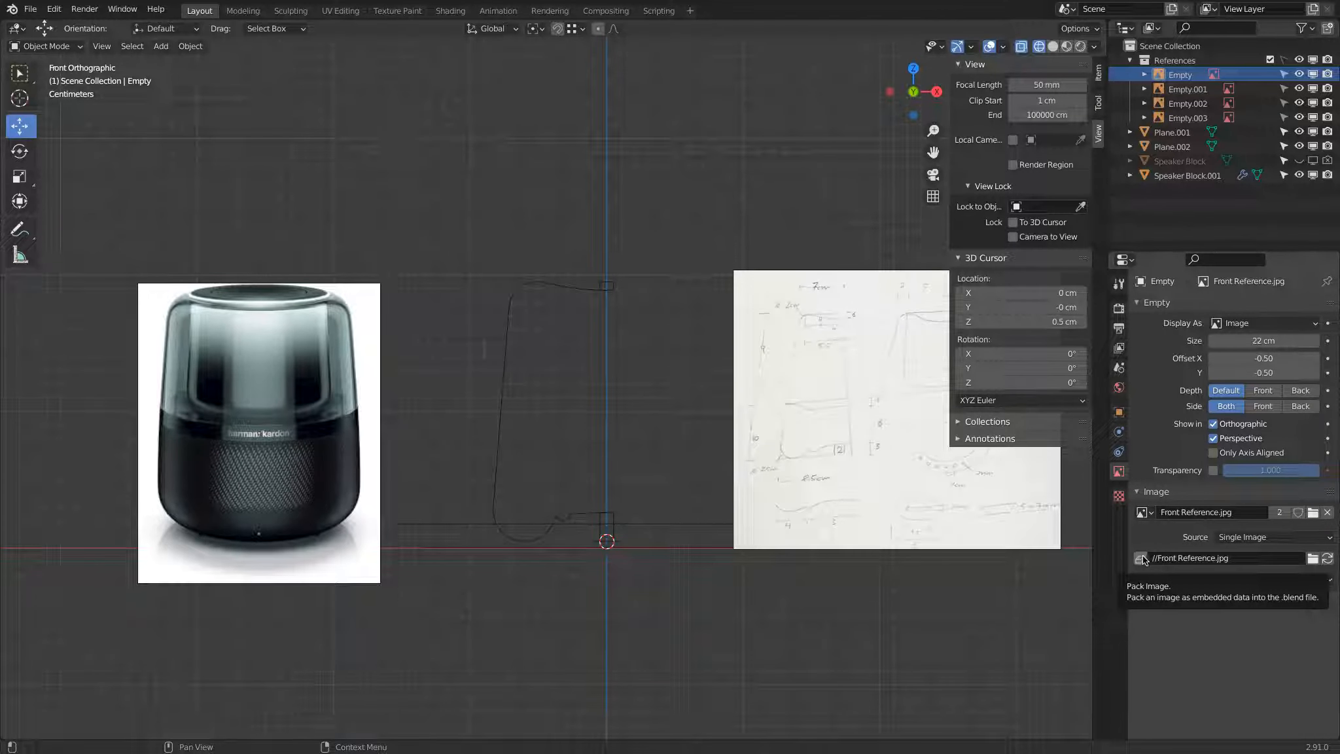
Step: Pack all external files into the .blend and save the speaker project
{"action": "left_click", "coordinate": [28, 10]}
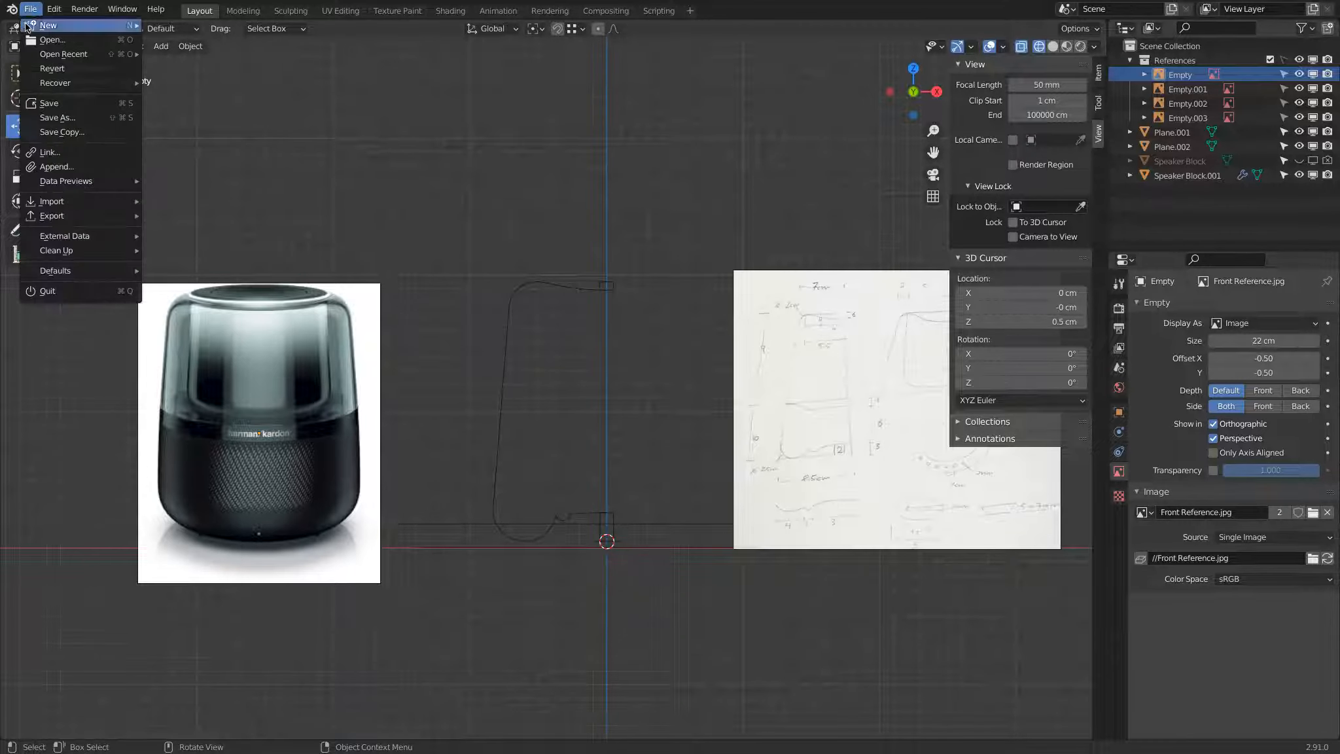
{"action": "mouse_move", "coordinate": [57, 236]}
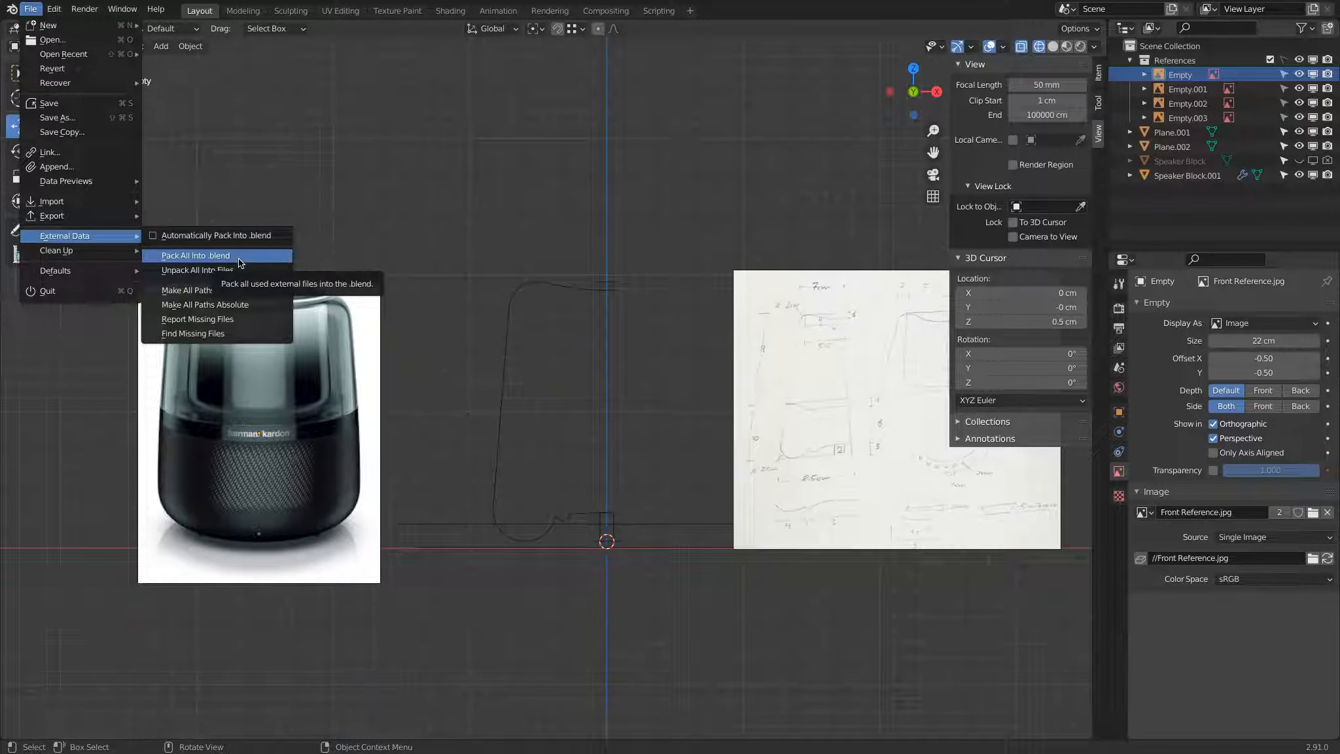
{"action": "left_click", "coordinate": [239, 262]}
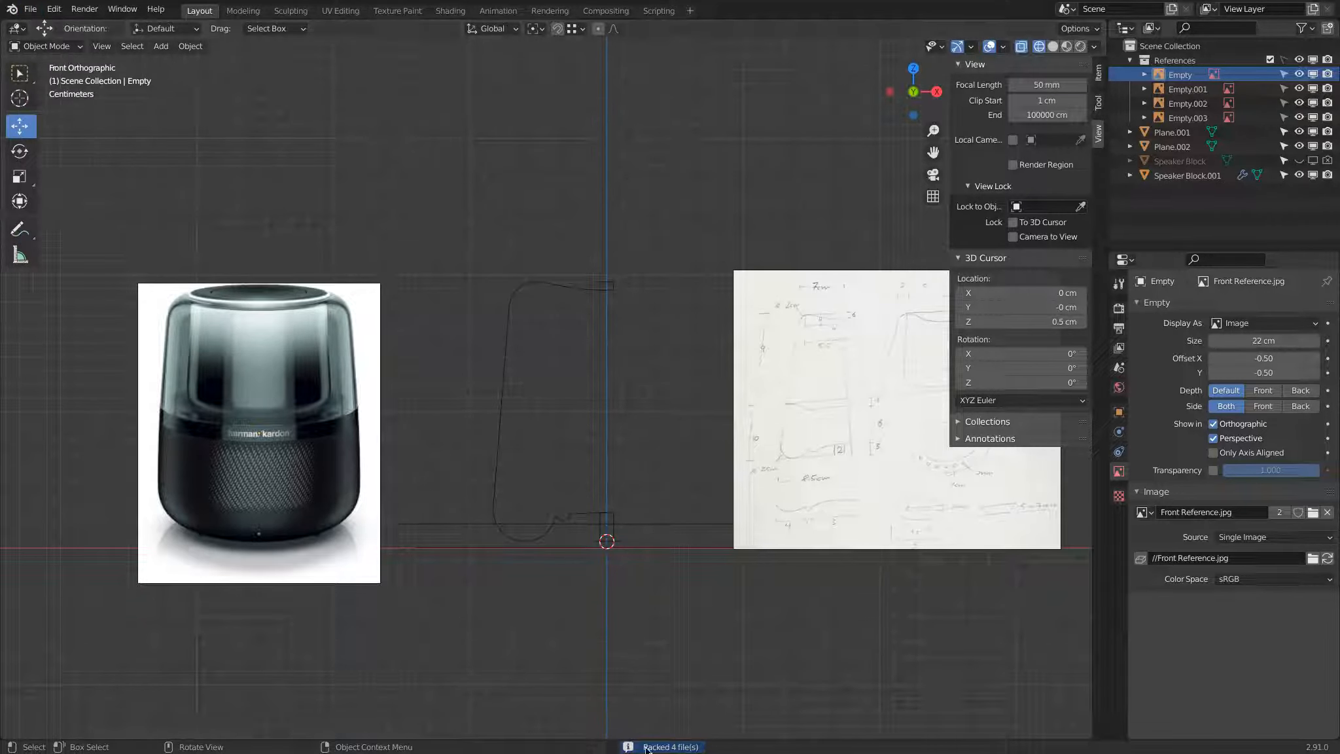
{"action": "left_click", "coordinate": [30, 9]}
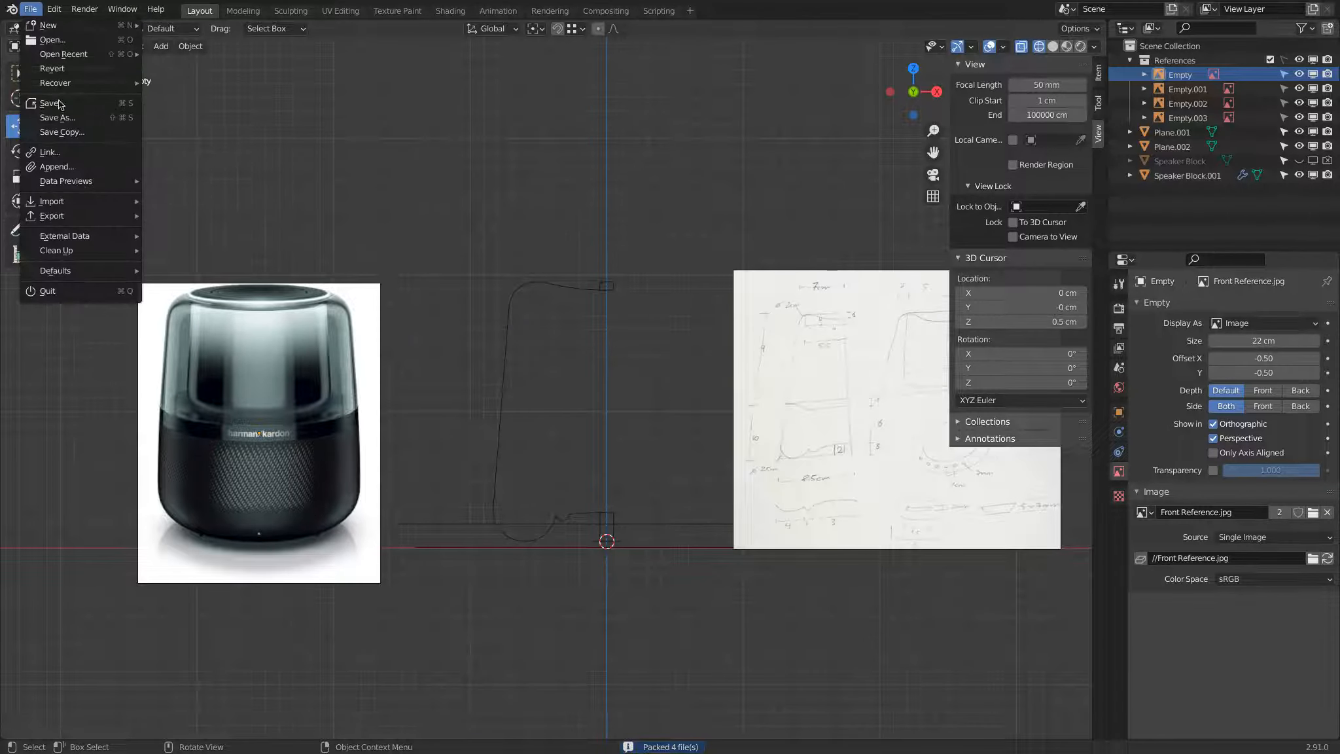
{"action": "left_click", "coordinate": [58, 104]}
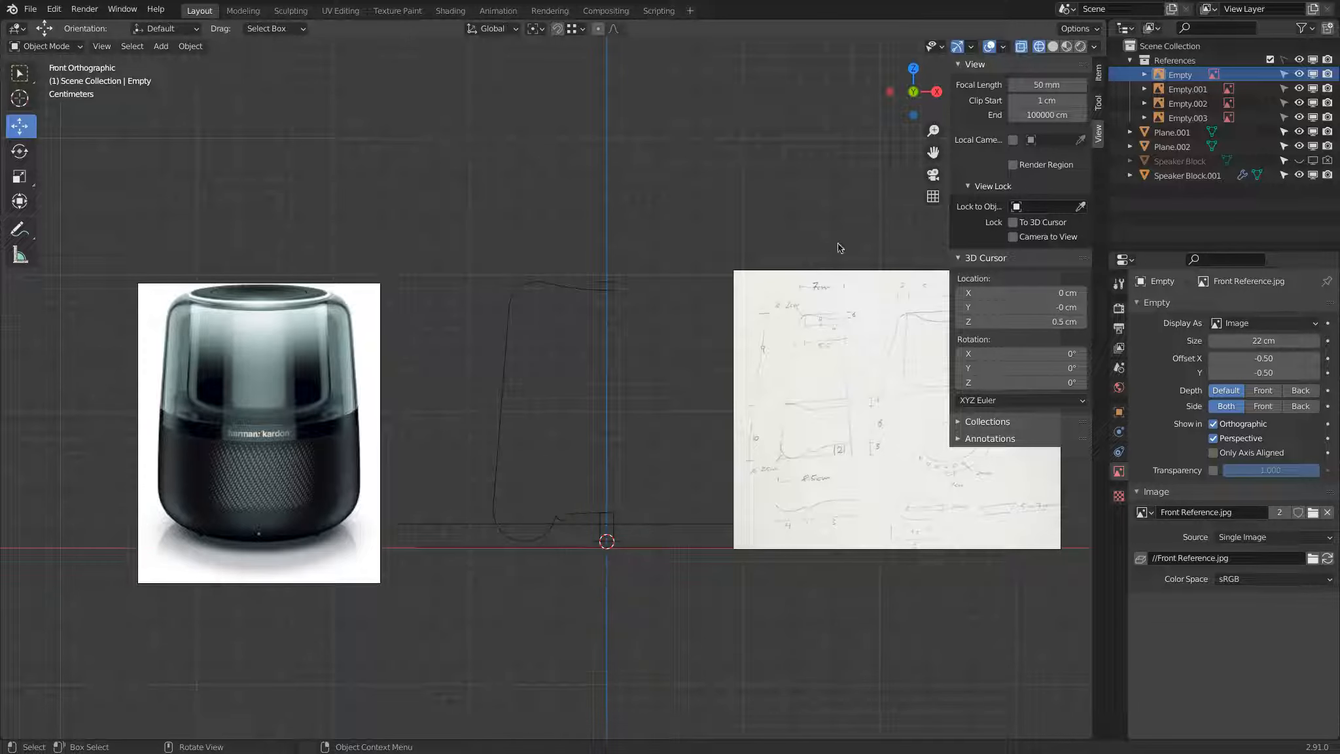
Step: Select the Empty.002 reference and check whether its Bottom Reference.jpg image is packed
{"action": "left_click", "coordinate": [1189, 123]}
{"action": "left_click", "coordinate": [1187, 104]}
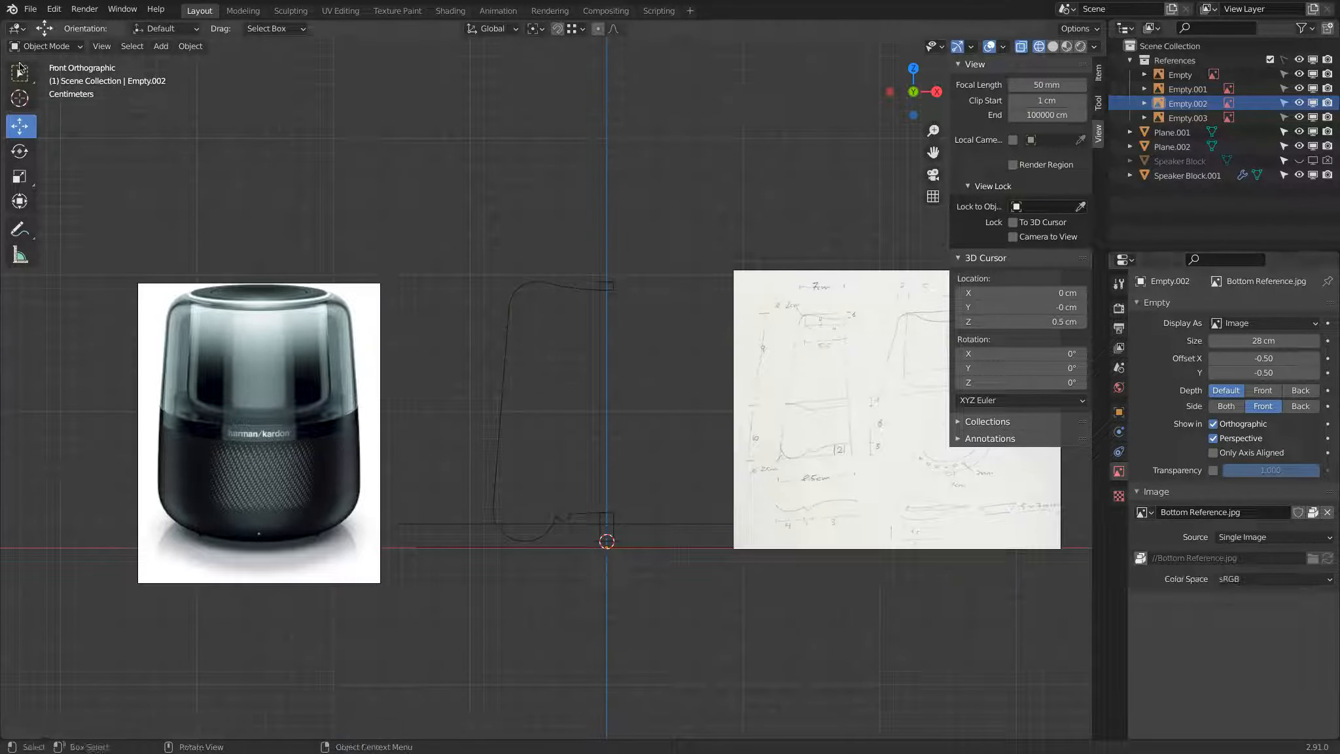
Step: Look through the Desktop folder with Find Missing Files, as thumbnails and as a list, and cancel without relinking
{"action": "left_click", "coordinate": [30, 9]}
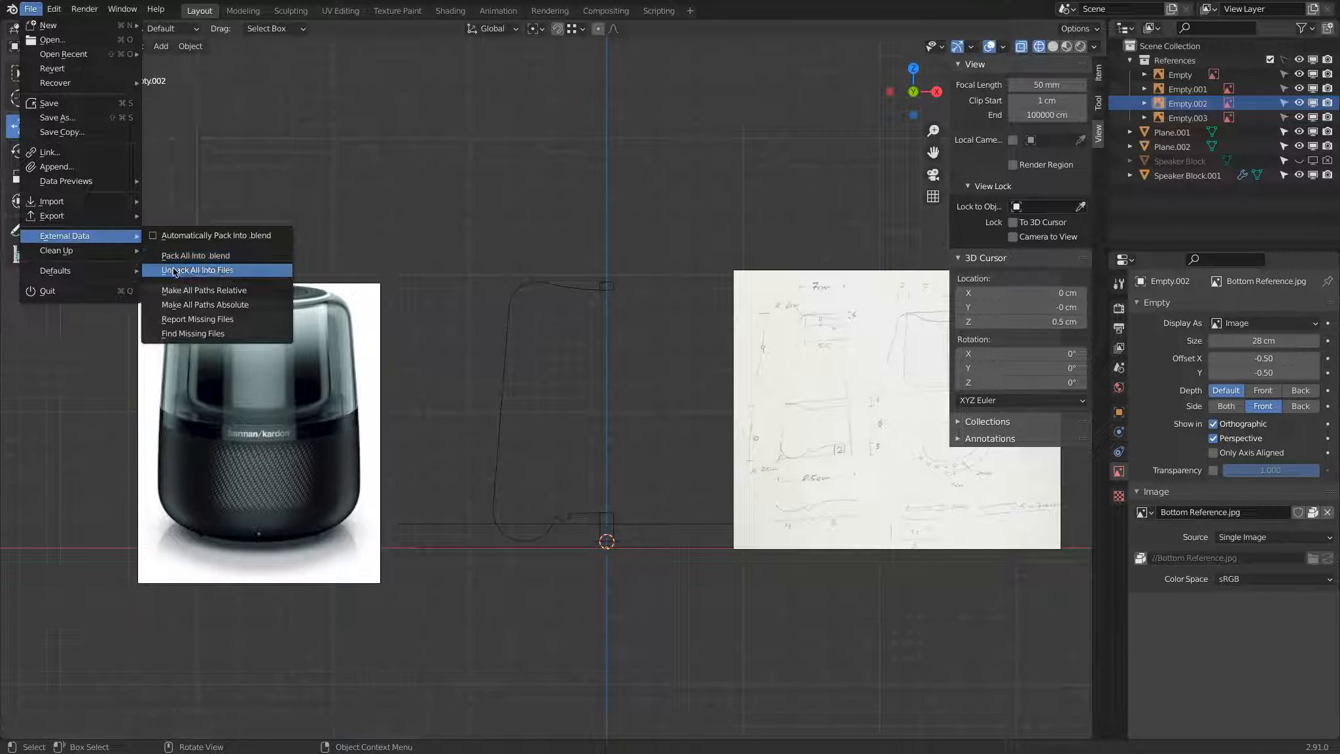
{"action": "left_click", "coordinate": [248, 336]}
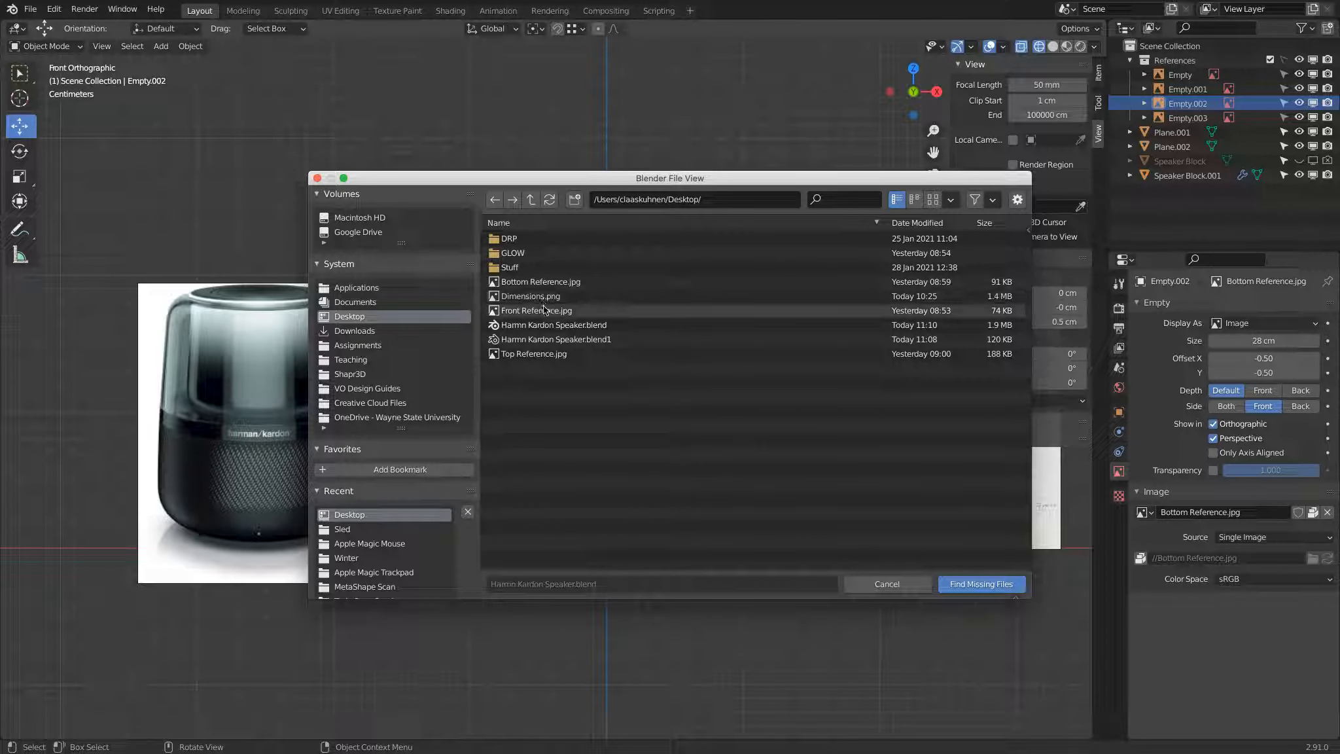
{"action": "left_click", "coordinate": [933, 199]}
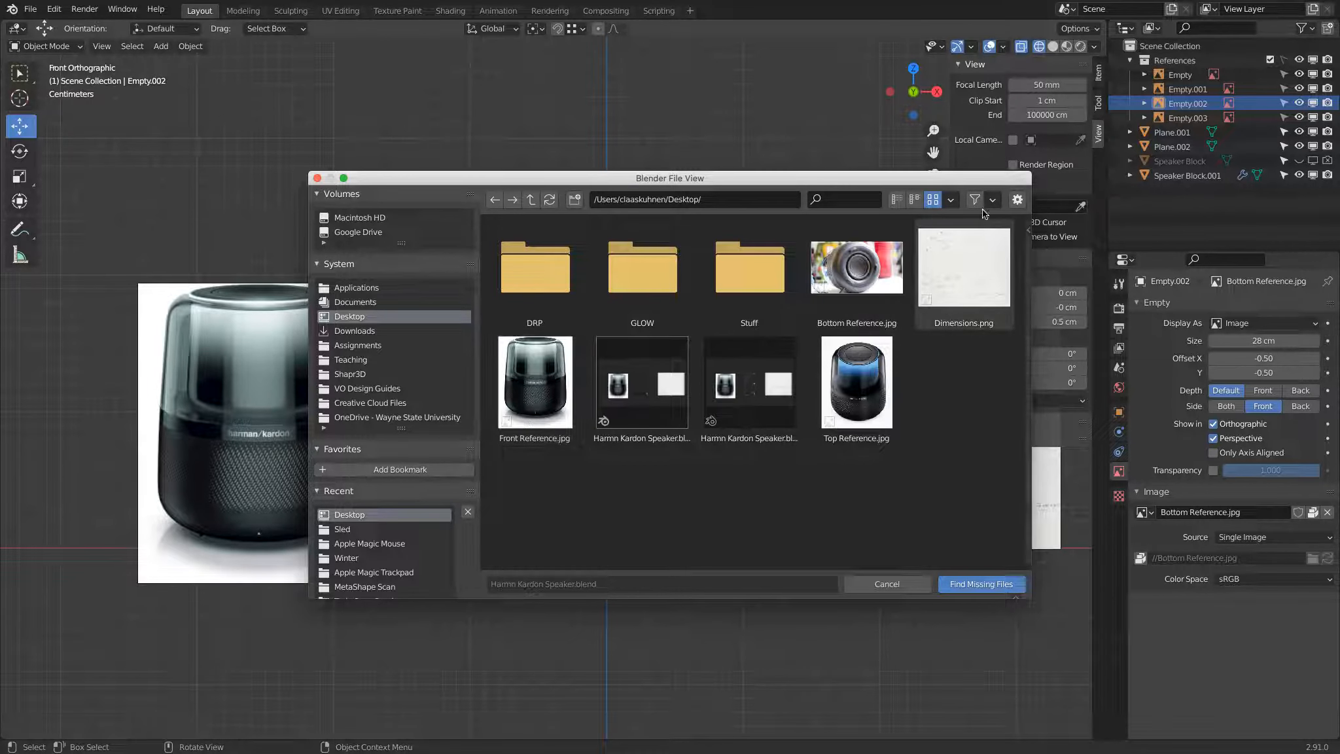
{"action": "left_click", "coordinate": [897, 199]}
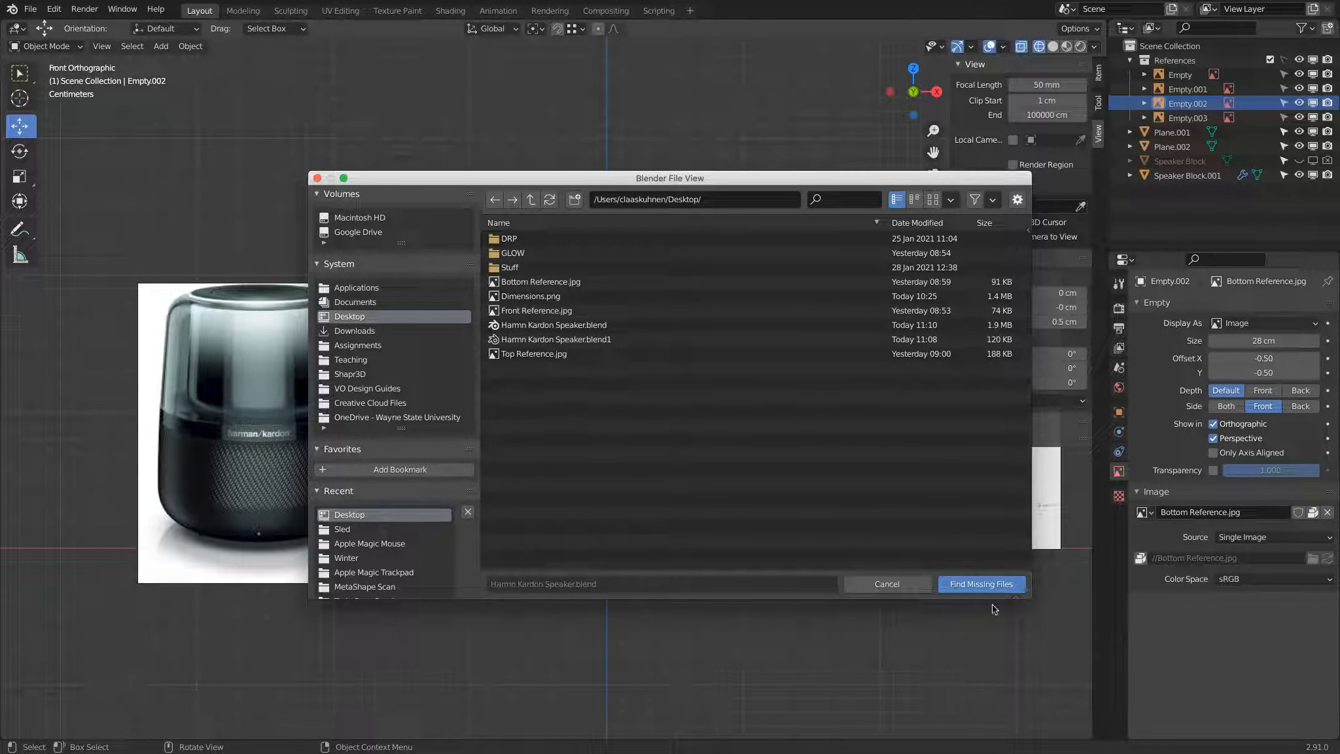
{"action": "left_click", "coordinate": [994, 585]}
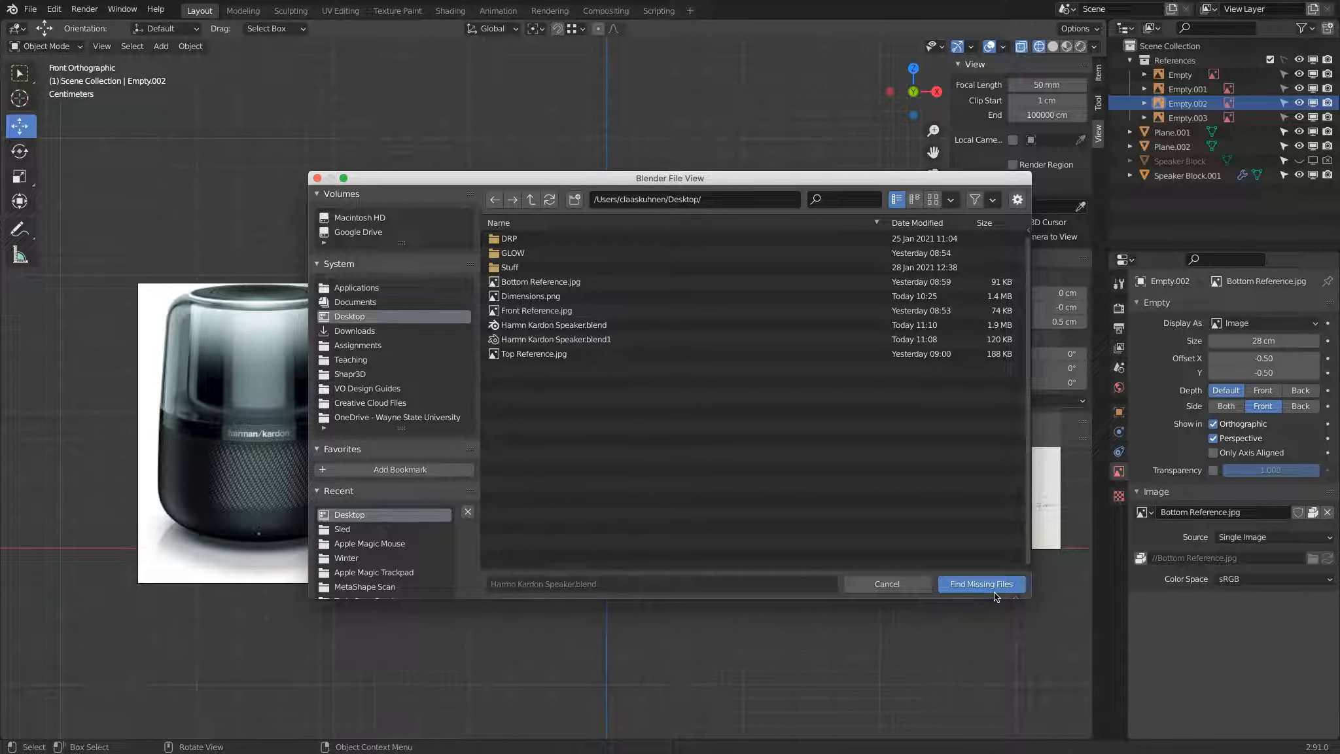
{"action": "left_click", "coordinate": [865, 584]}
Step: Review the options for unpacking all packed files and leave the images packed
{"action": "left_click", "coordinate": [30, 9]}
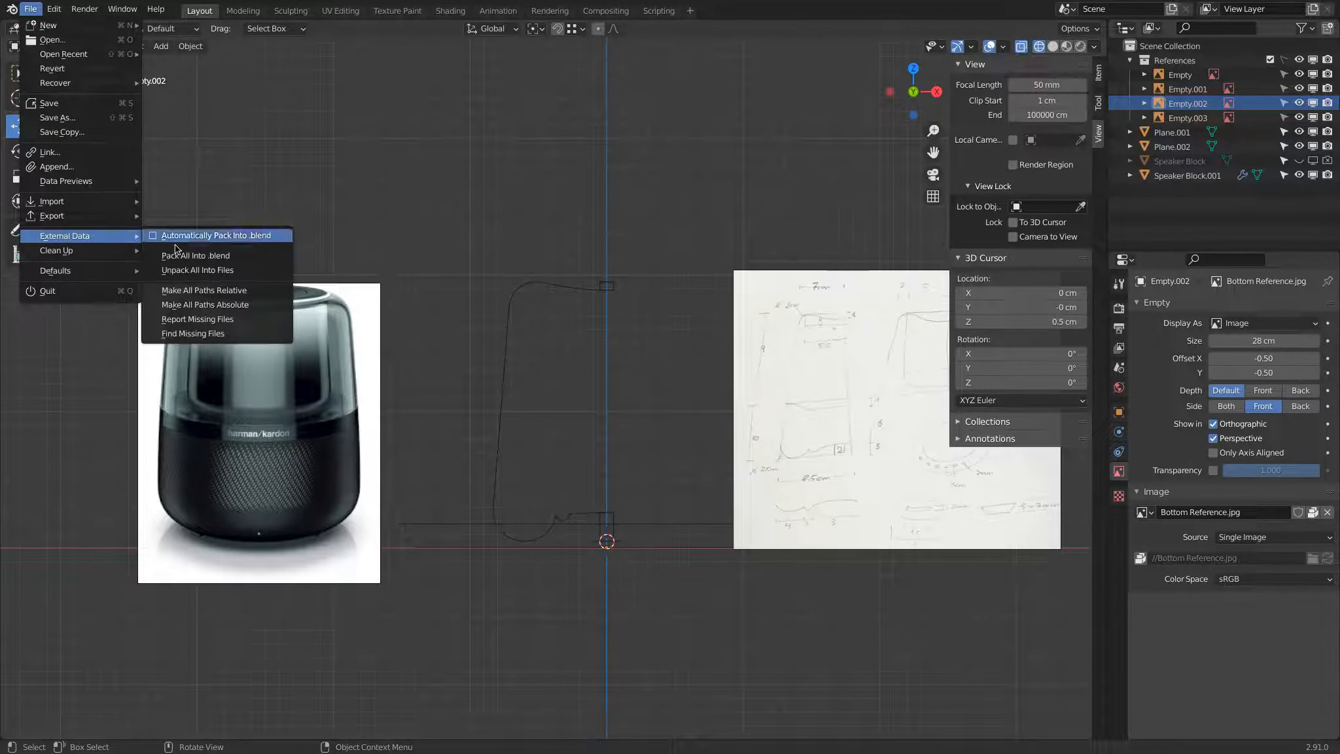
{"action": "left_click", "coordinate": [205, 270]}
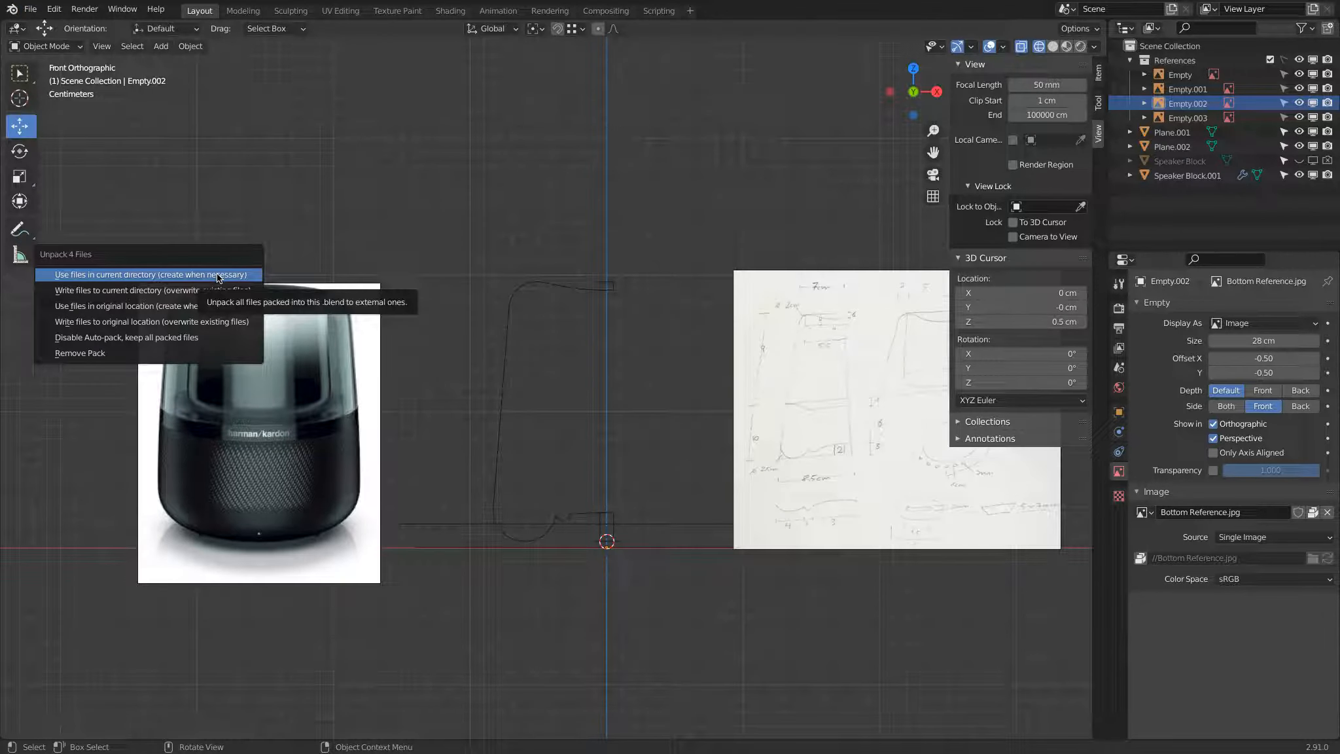
{"action": "left_click", "coordinate": [257, 274]}
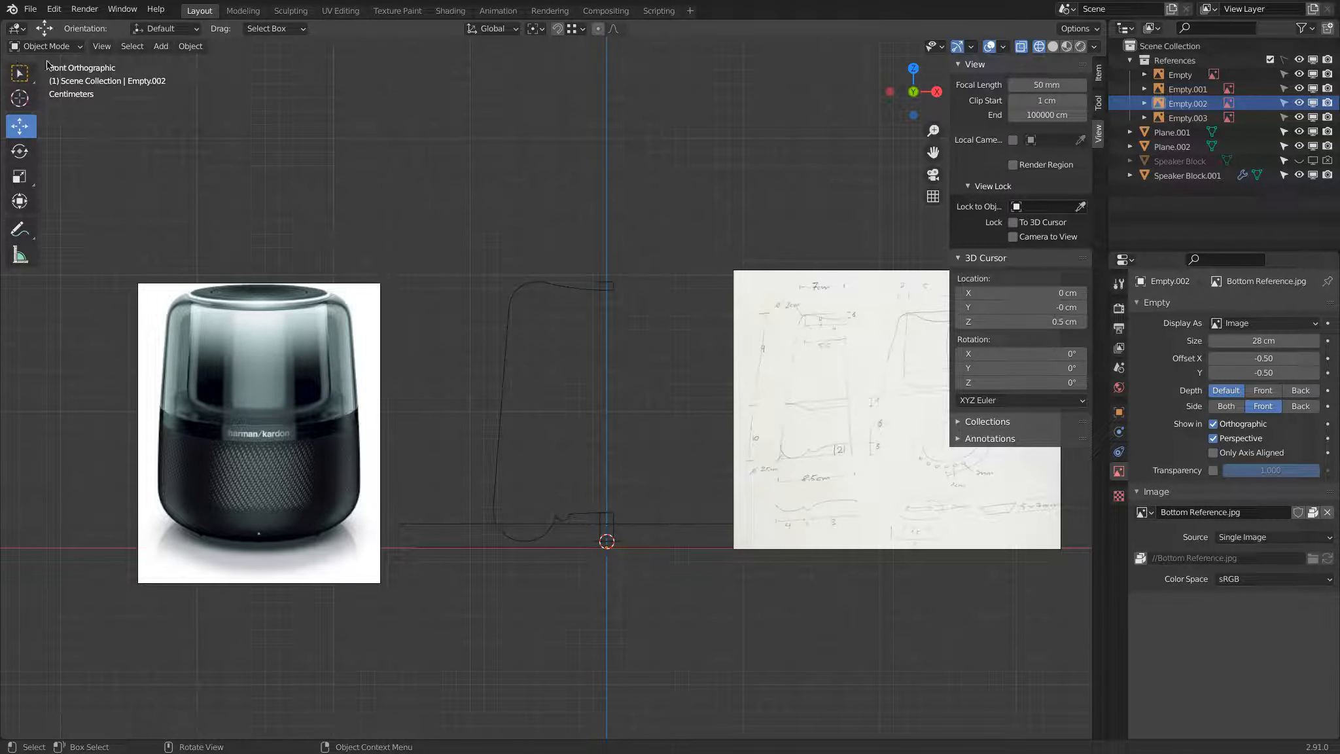
Step: Start a new General file without saving the changes to the speaker project
{"action": "left_click", "coordinate": [30, 9]}
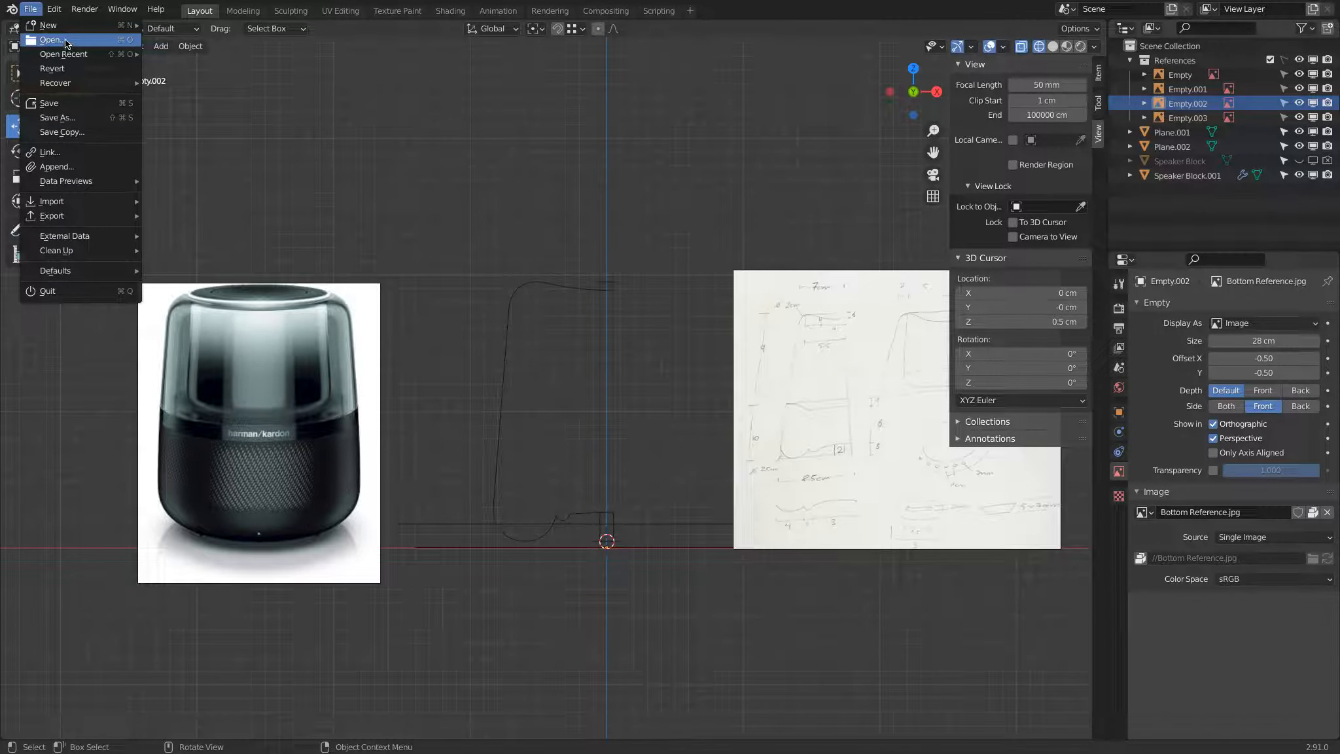
{"action": "mouse_move", "coordinate": [69, 33]}
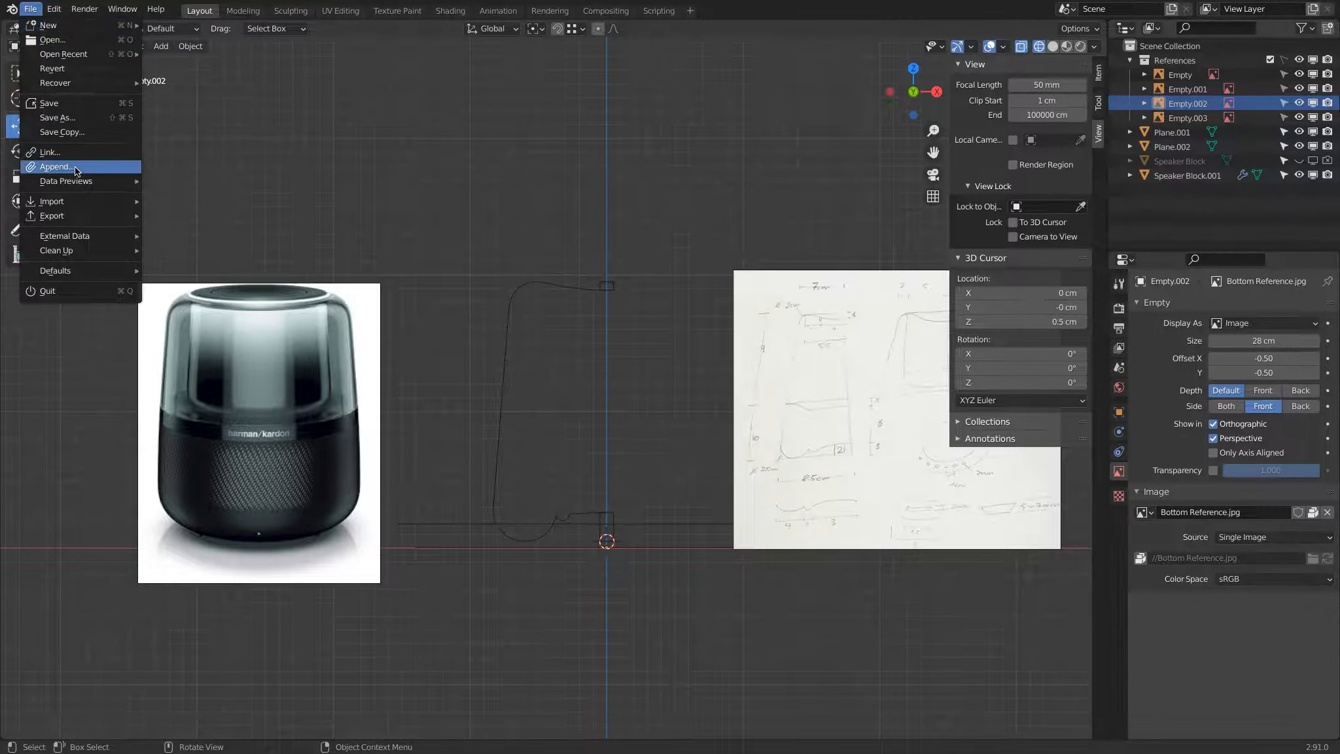
{"action": "left_click", "coordinate": [175, 25]}
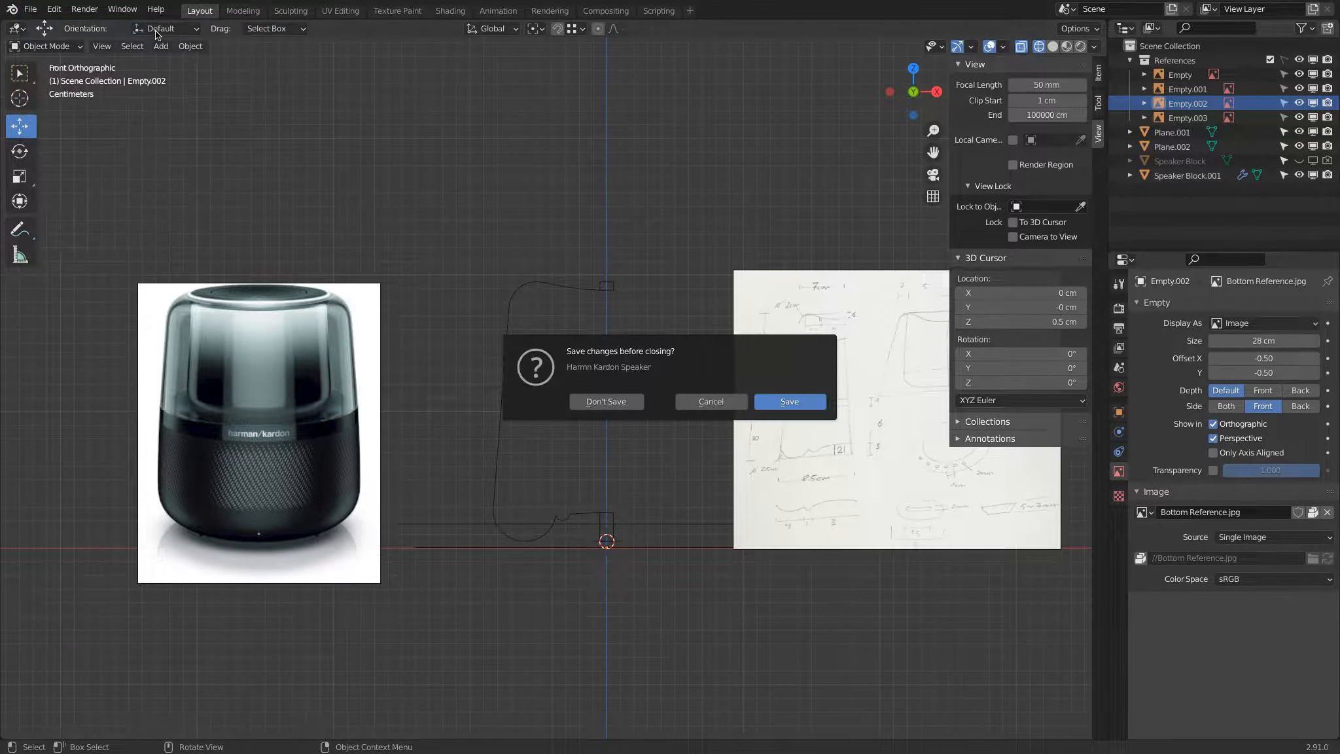
{"action": "left_click", "coordinate": [606, 401]}
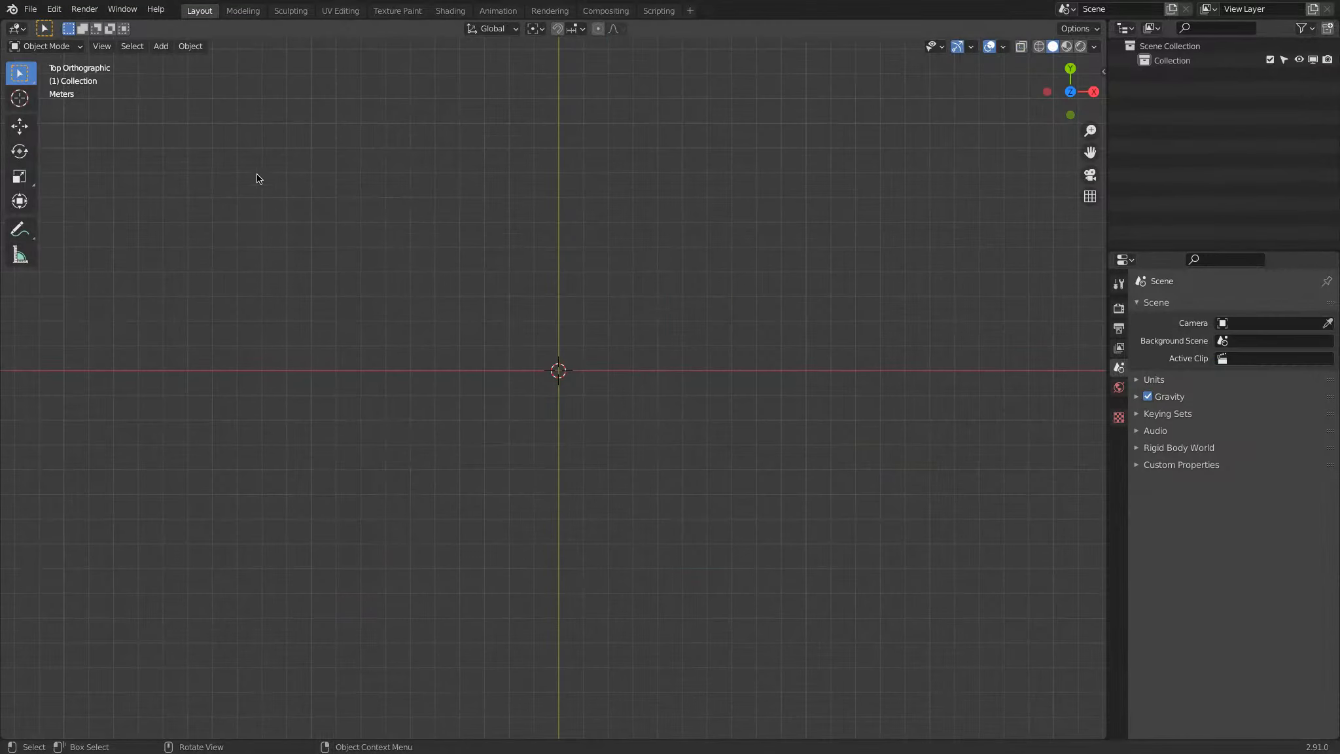
Step: Start appending from Harmn Kardon Speaker.blend on the Desktop and open its Image data folder
{"action": "left_click", "coordinate": [30, 9]}
{"action": "mouse_move", "coordinate": [54, 52]}
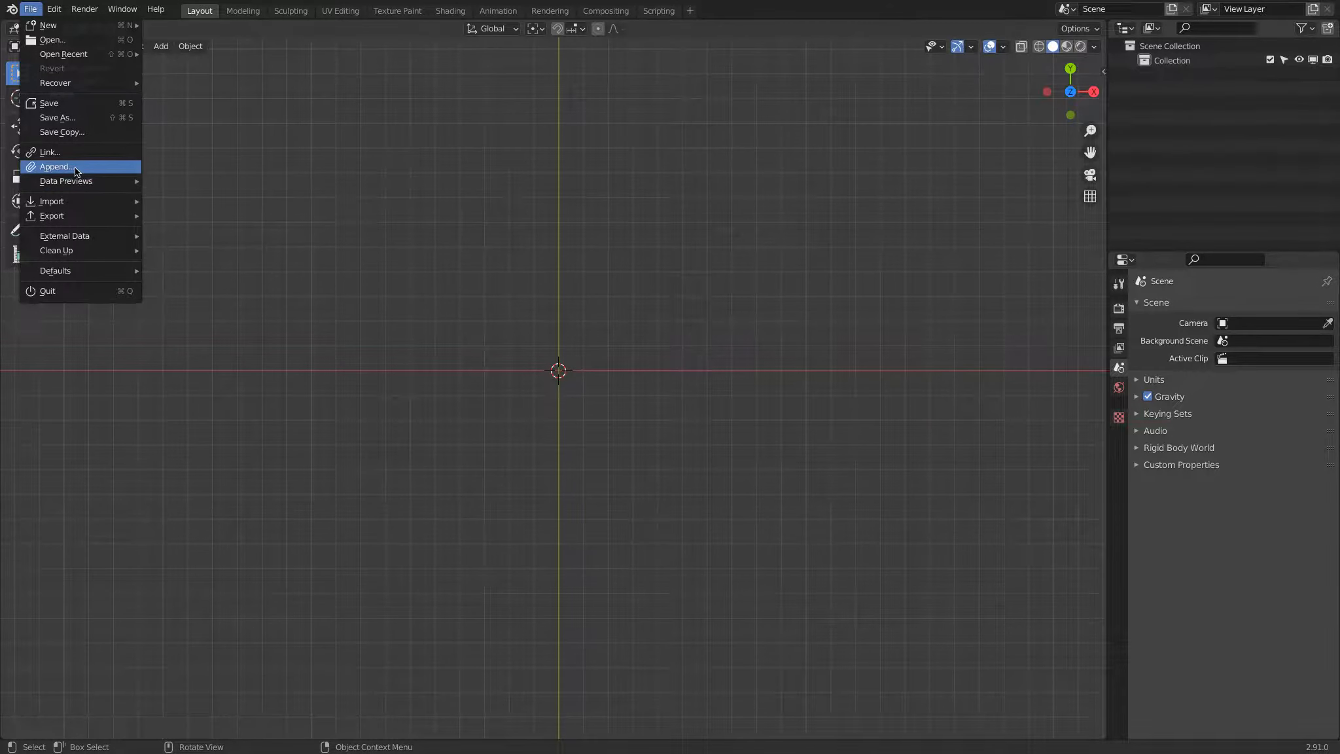
{"action": "left_click", "coordinate": [57, 166]}
{"action": "left_click", "coordinate": [365, 315]}
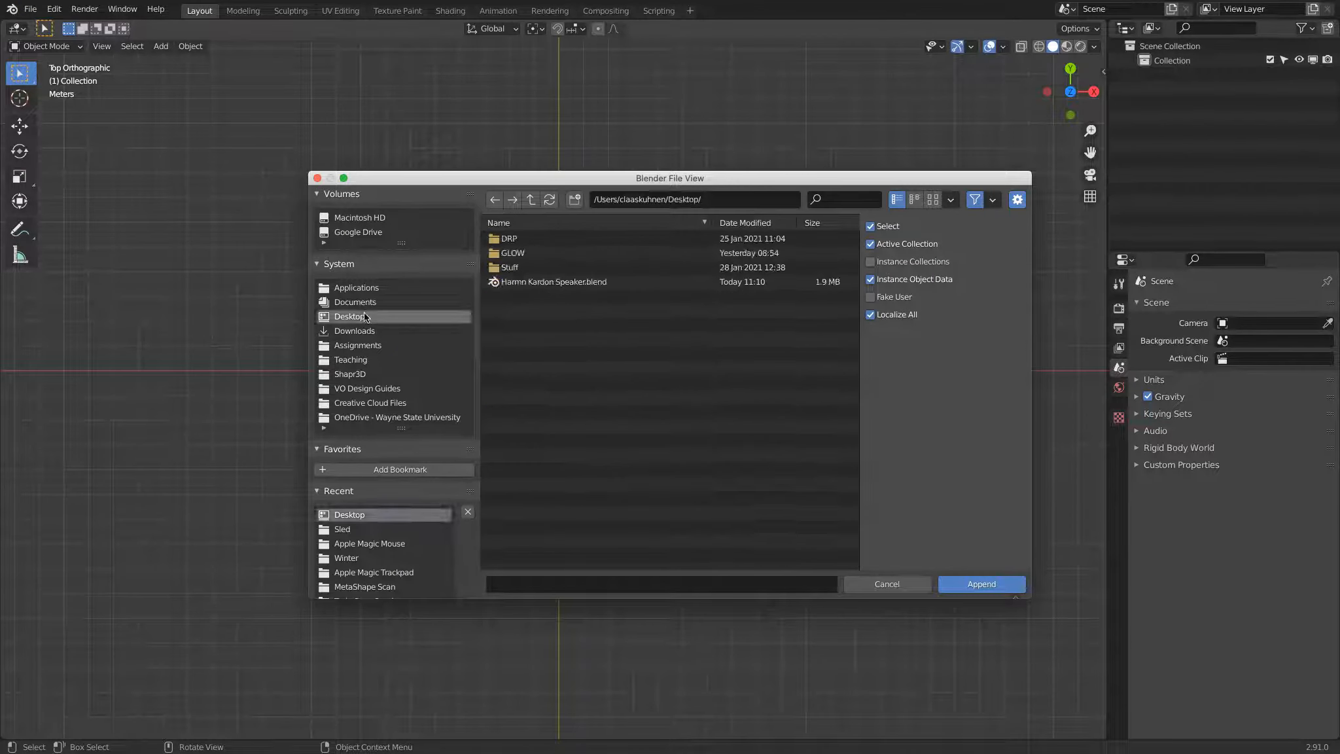
{"action": "left_click", "coordinate": [530, 282]}
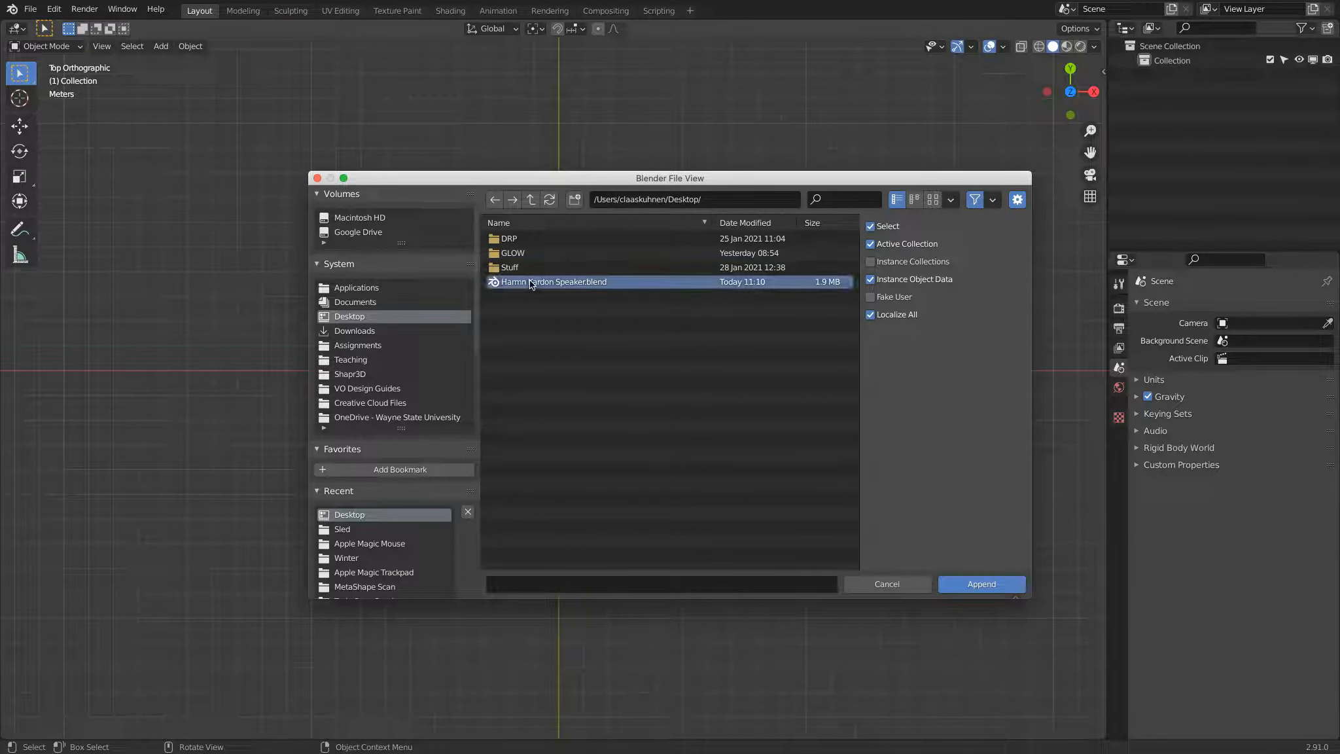
{"action": "double_click", "coordinate": [530, 281]}
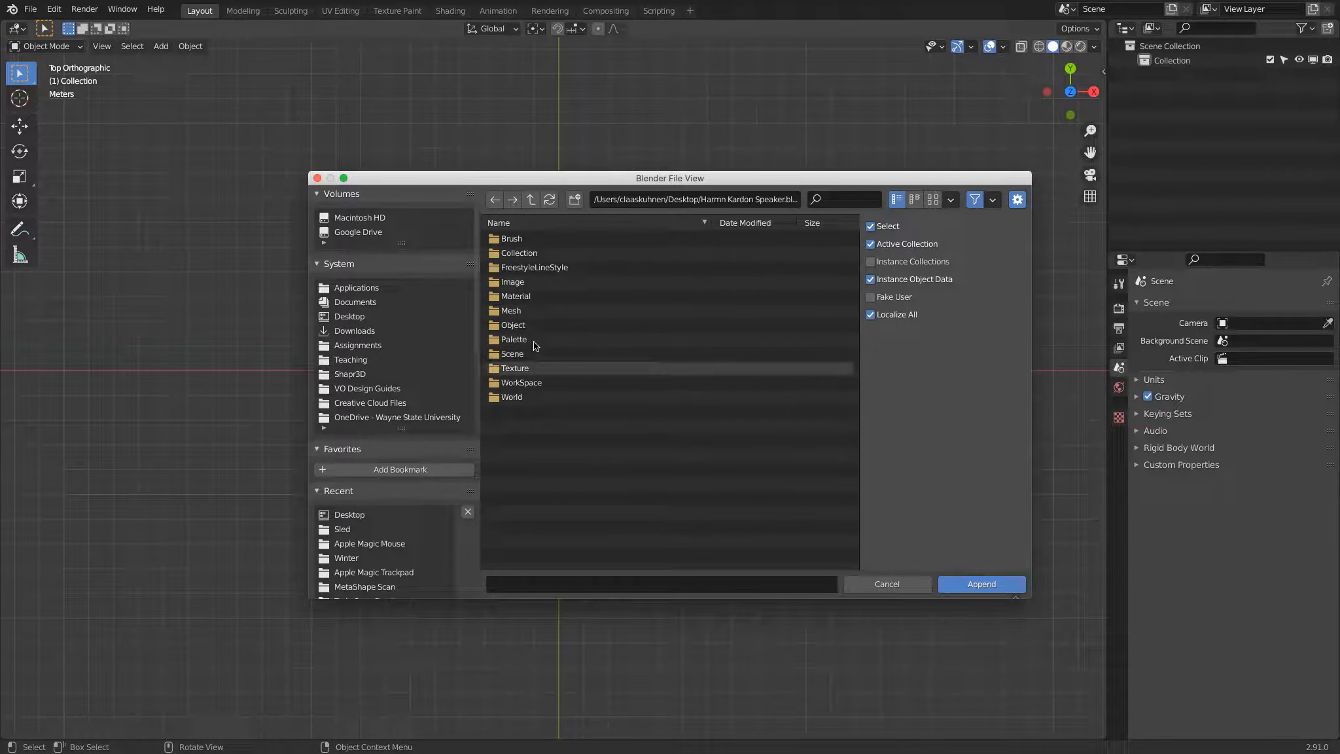
{"action": "double_click", "coordinate": [525, 282]}
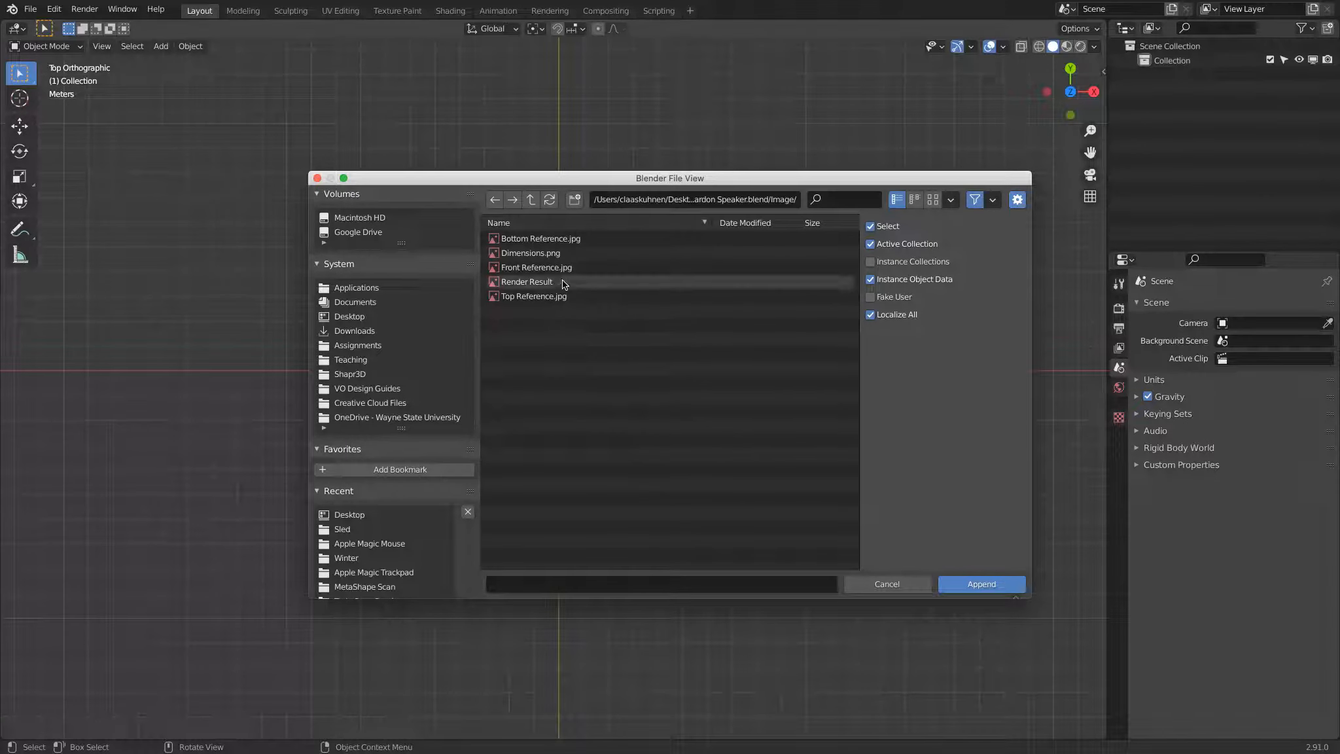
Step: Inspect the packed images by selecting Bottom Reference.jpg and Dimensions.png, and compare the thumbnail and list displays
{"action": "left_click", "coordinate": [561, 239]}
{"action": "left_click", "coordinate": [580, 253]}
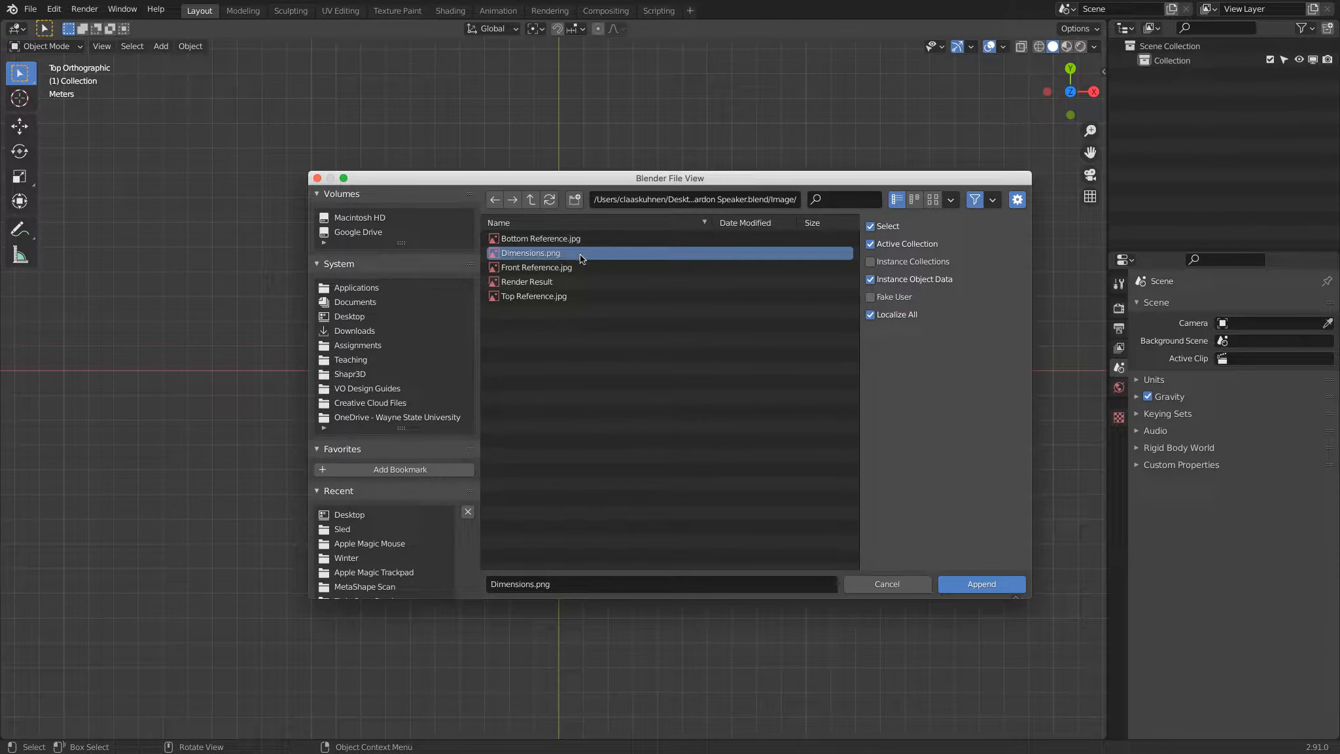
{"action": "left_click", "coordinate": [934, 199]}
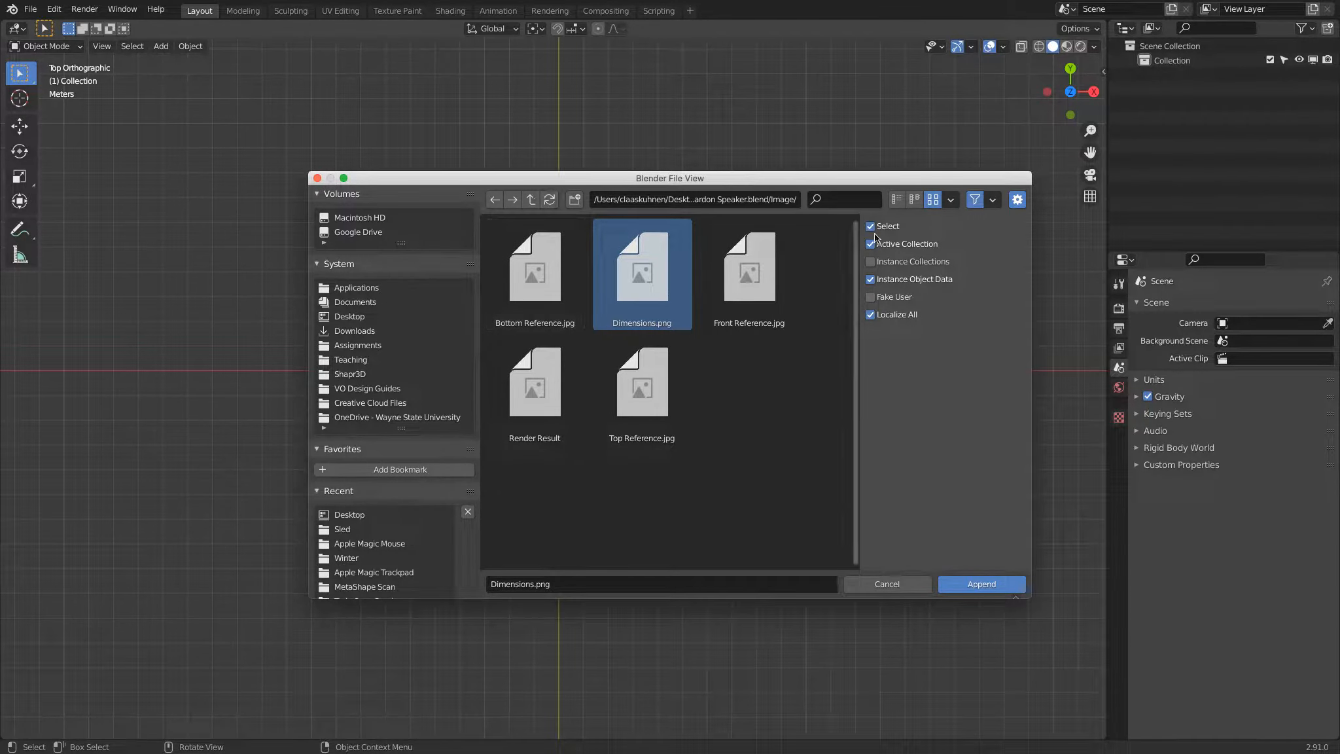
{"action": "left_click", "coordinate": [897, 199]}
Step: Go back up to the Desktop folder, re-enter the speaker file's Image folder, and cancel the append
{"action": "left_click", "coordinate": [530, 199]}
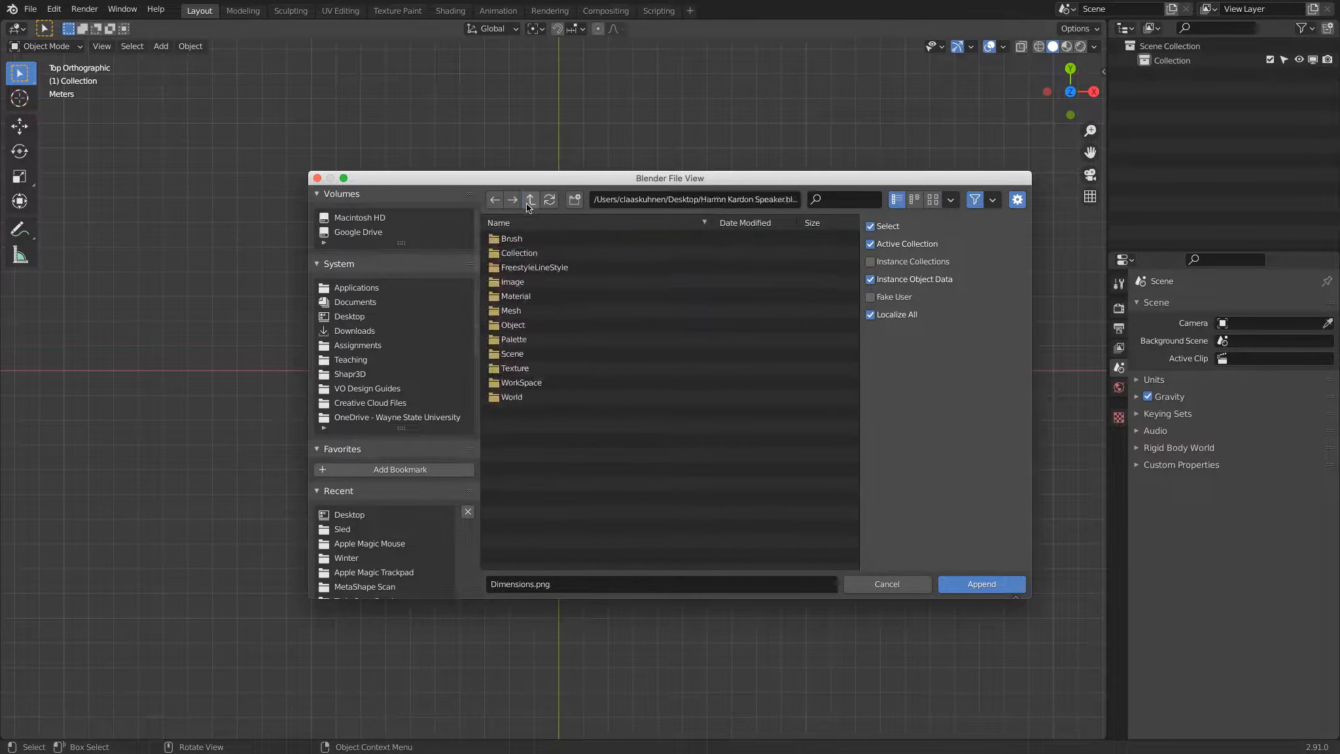
{"action": "left_click", "coordinate": [530, 202]}
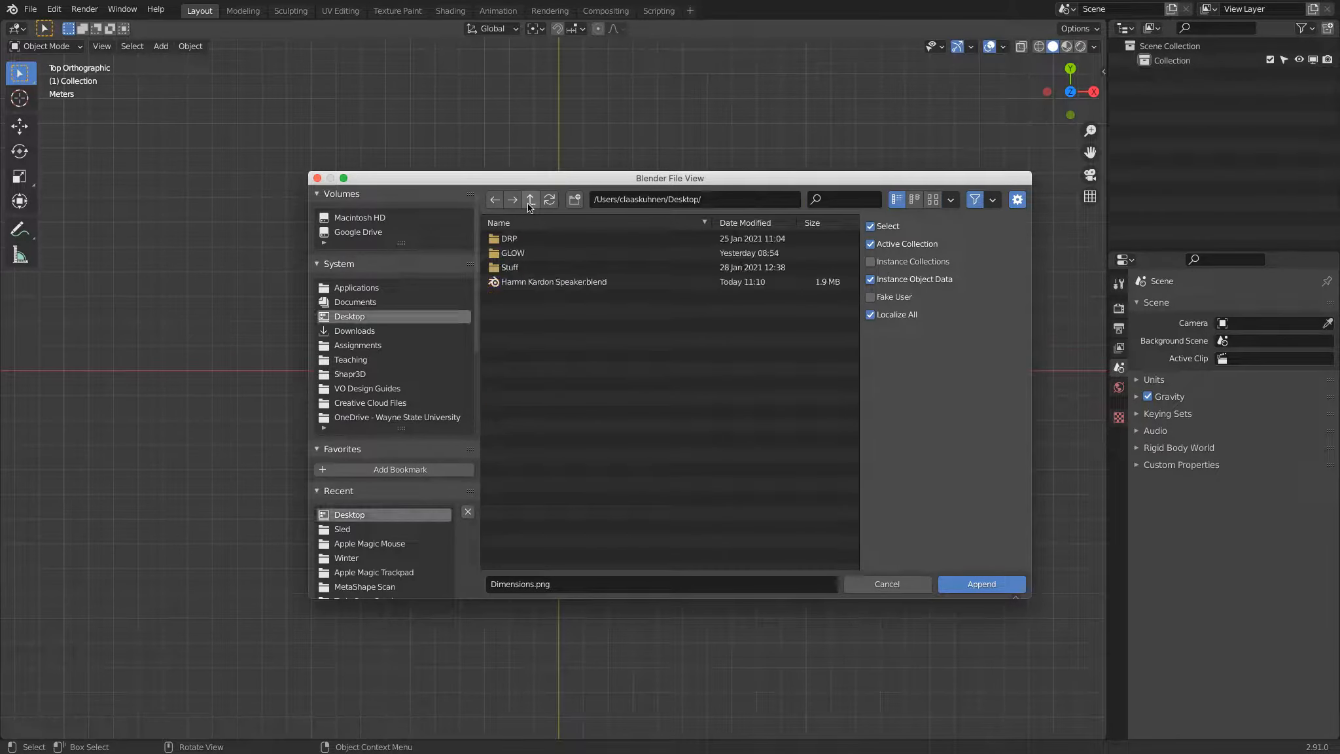
{"action": "left_click", "coordinate": [522, 283]}
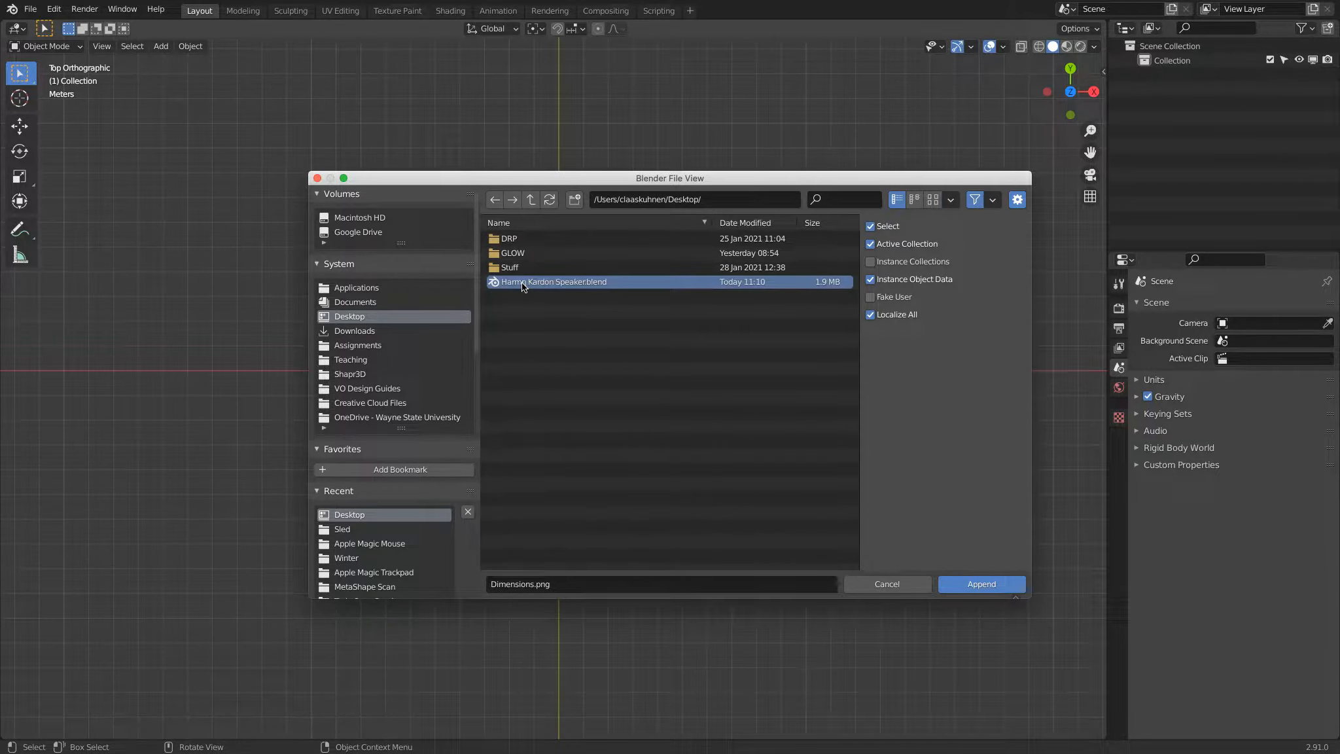
{"action": "double_click", "coordinate": [522, 283]}
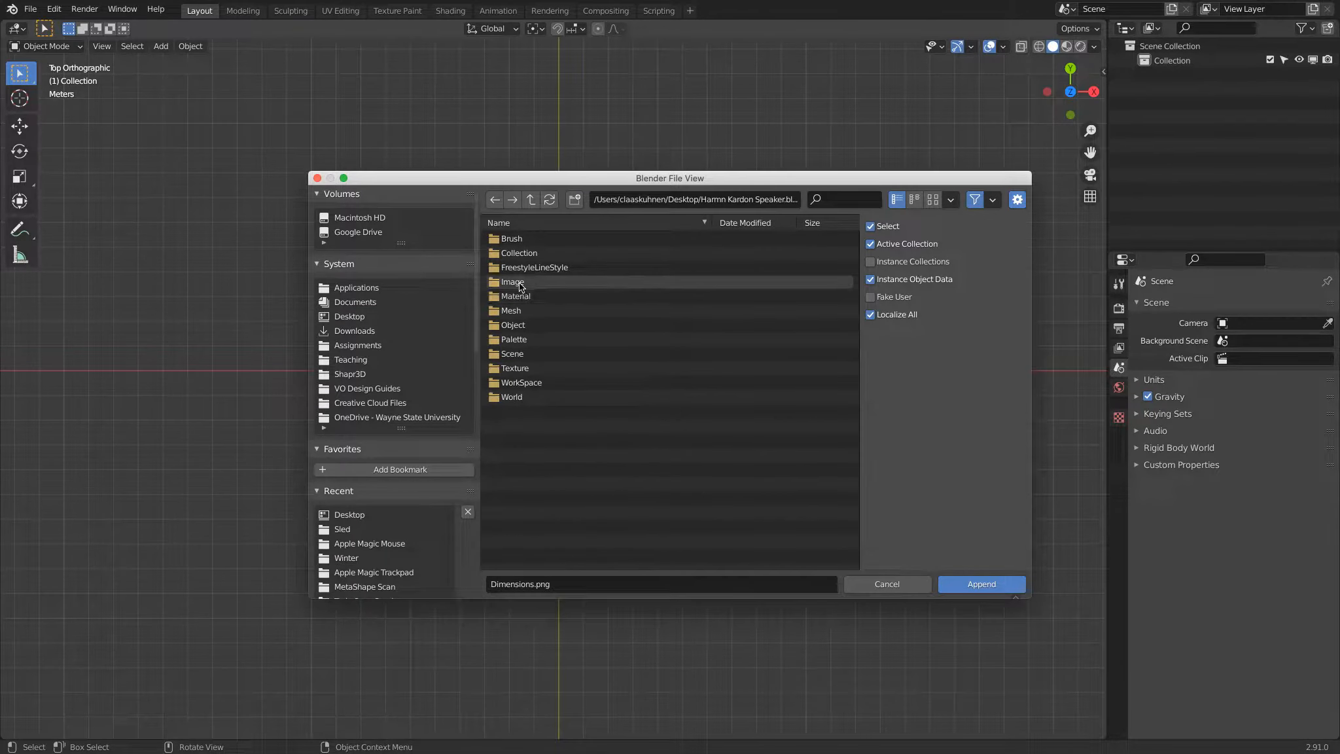
{"action": "double_click", "coordinate": [520, 284]}
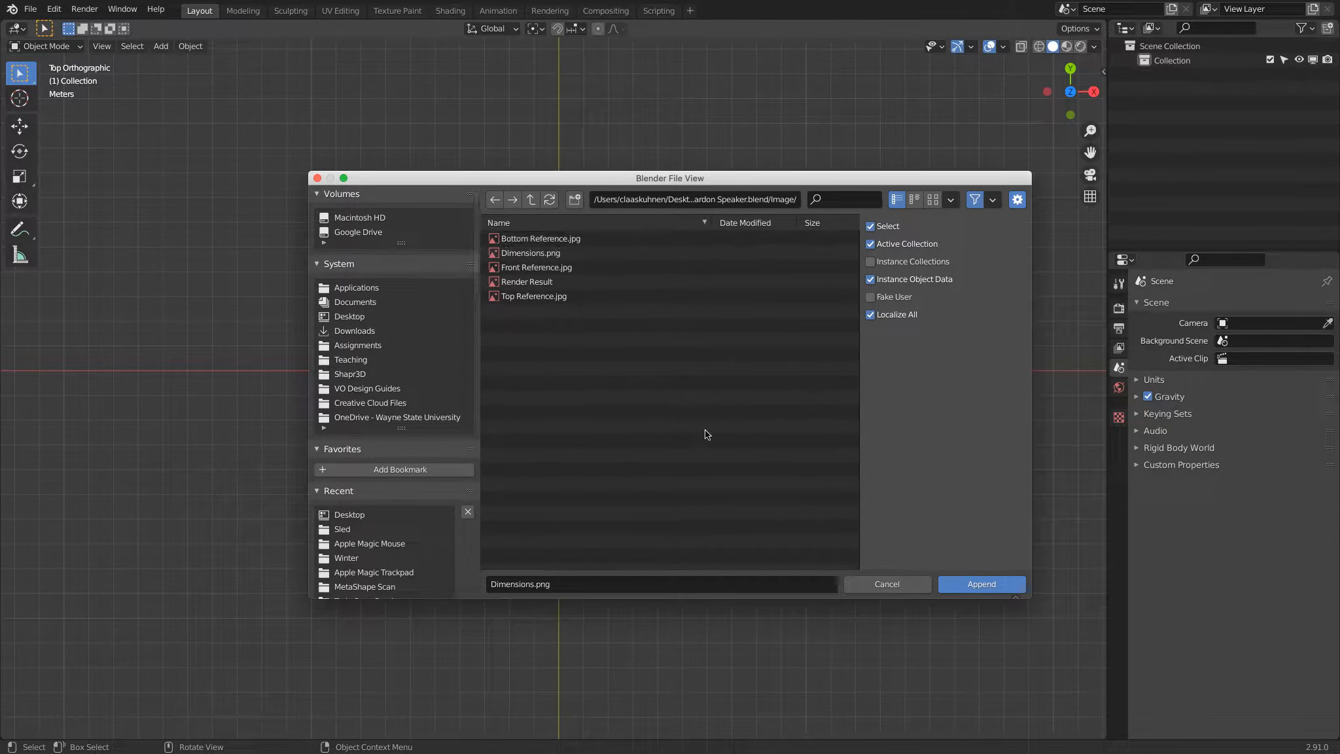
{"action": "left_click", "coordinate": [889, 584]}
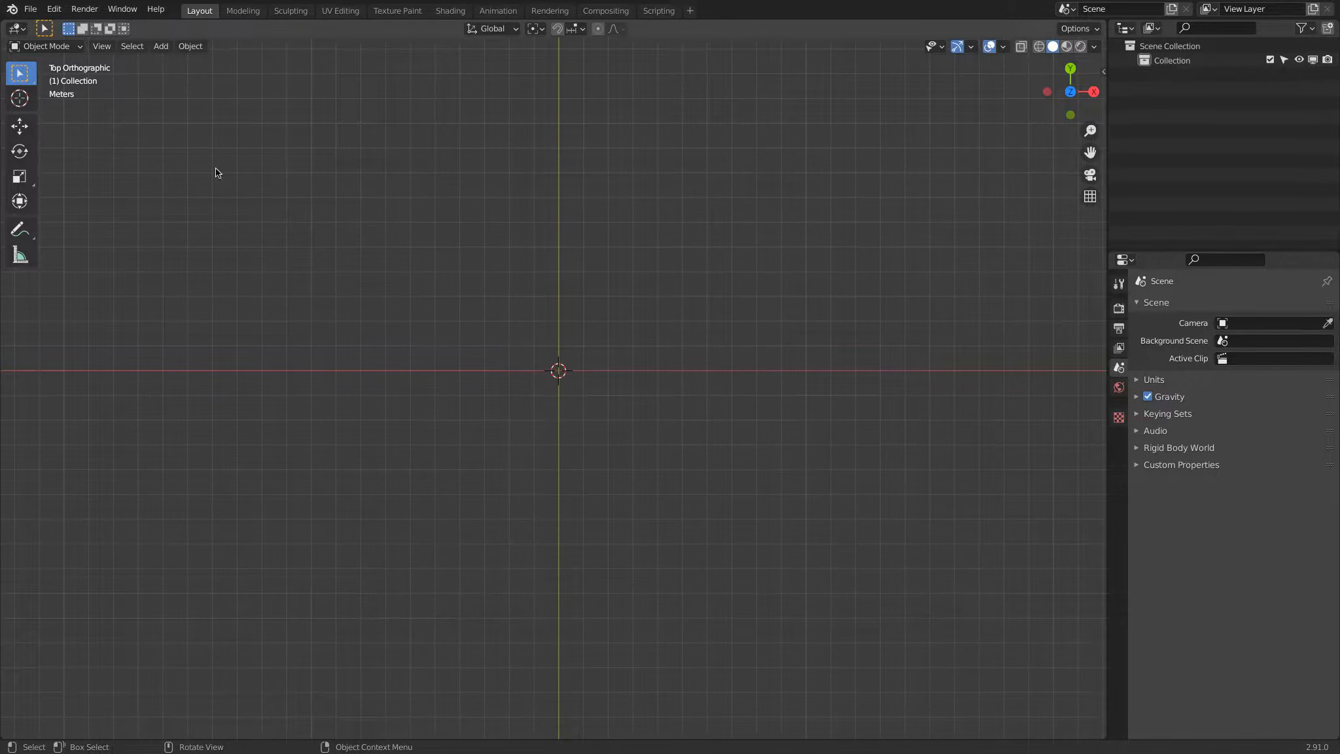
Step: Reopen Harmn Kardon Speaker.blend from the recently used files
{"action": "left_click", "coordinate": [30, 9]}
{"action": "mouse_move", "coordinate": [63, 54]}
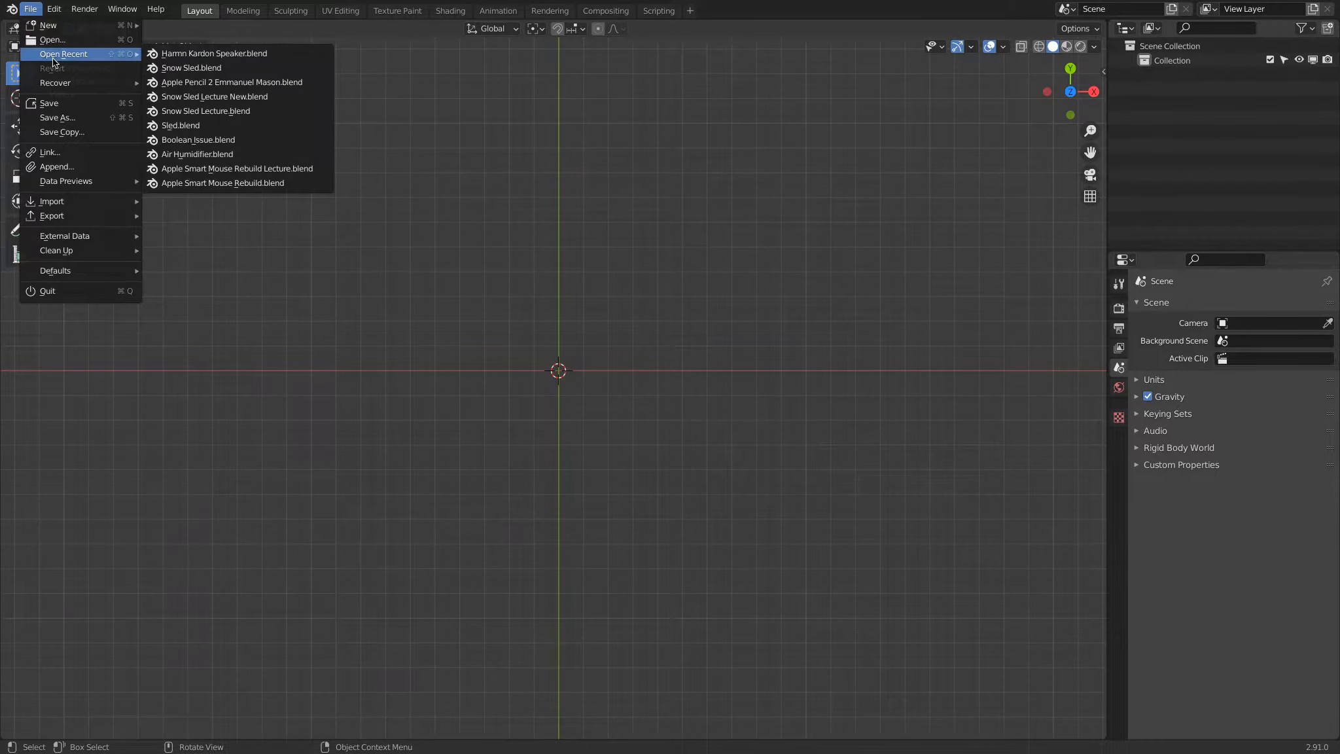
{"action": "left_click", "coordinate": [248, 55]}
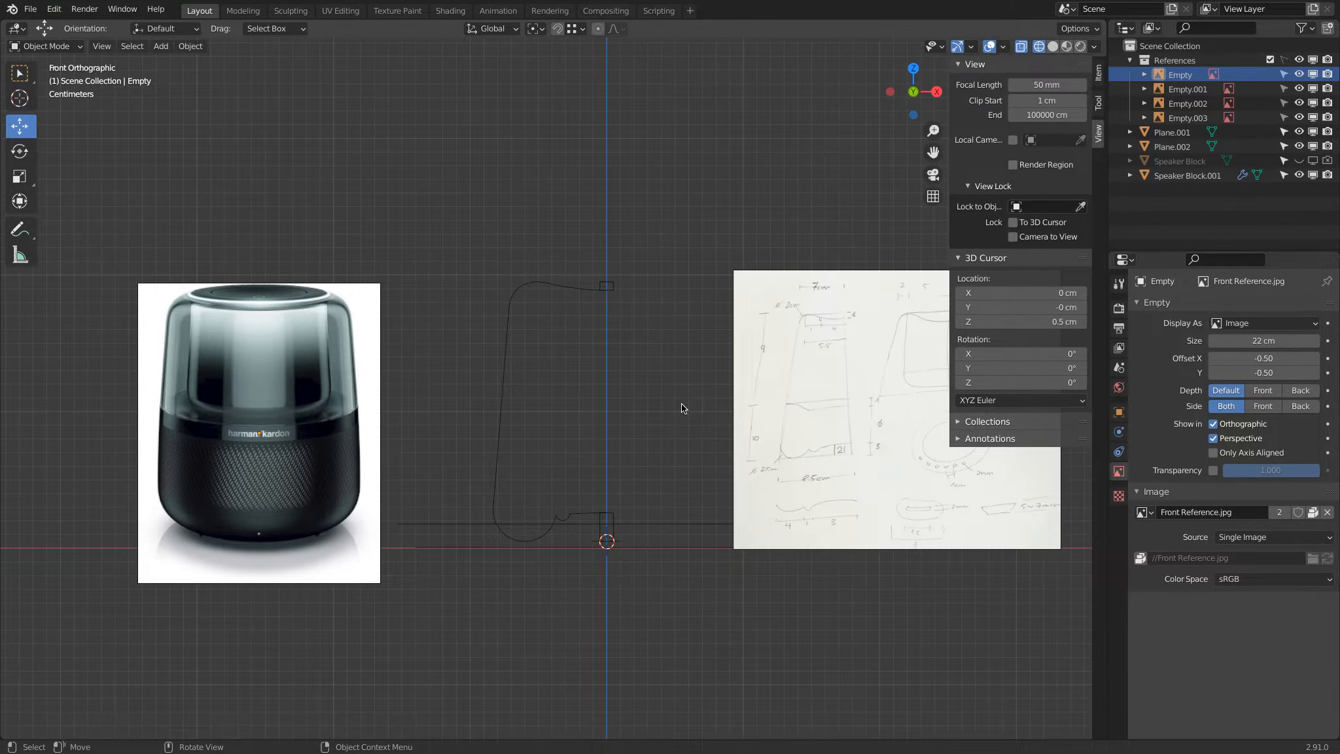